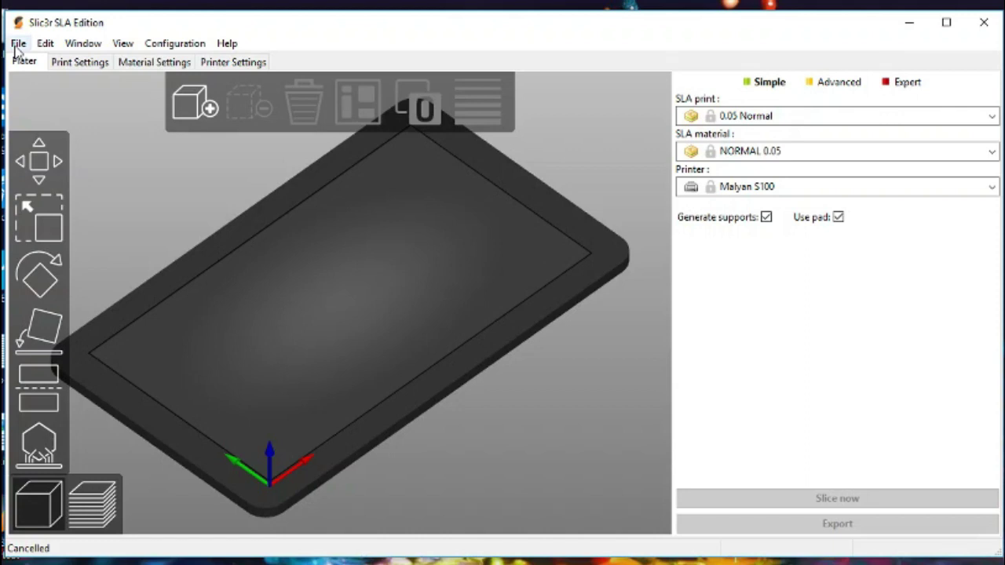
Step: Import the Skeleton_03_Spear(thick)_Hole model onto the plate
{"action": "left_click", "coordinate": [17, 45]}
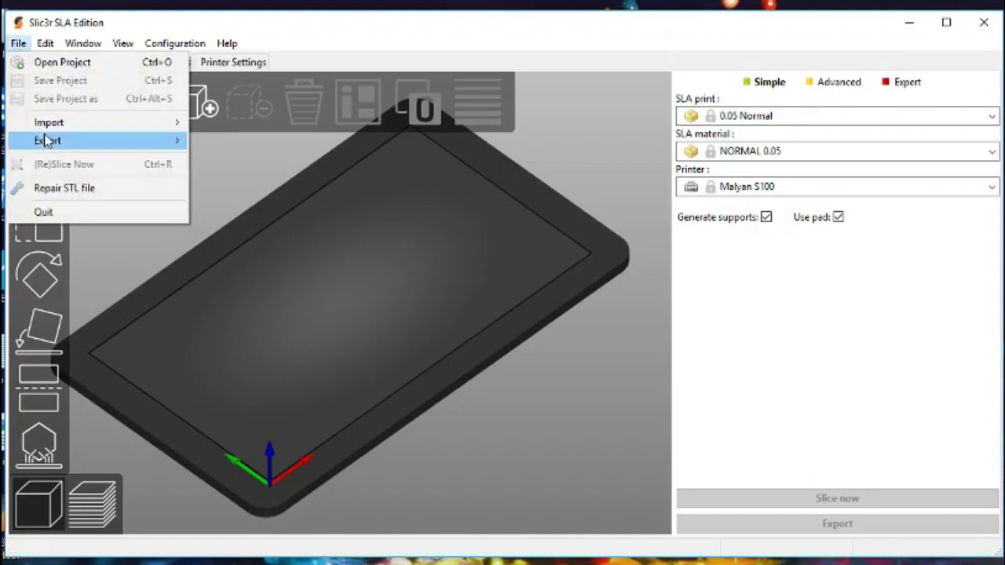
{"action": "mouse_move", "coordinate": [45, 130]}
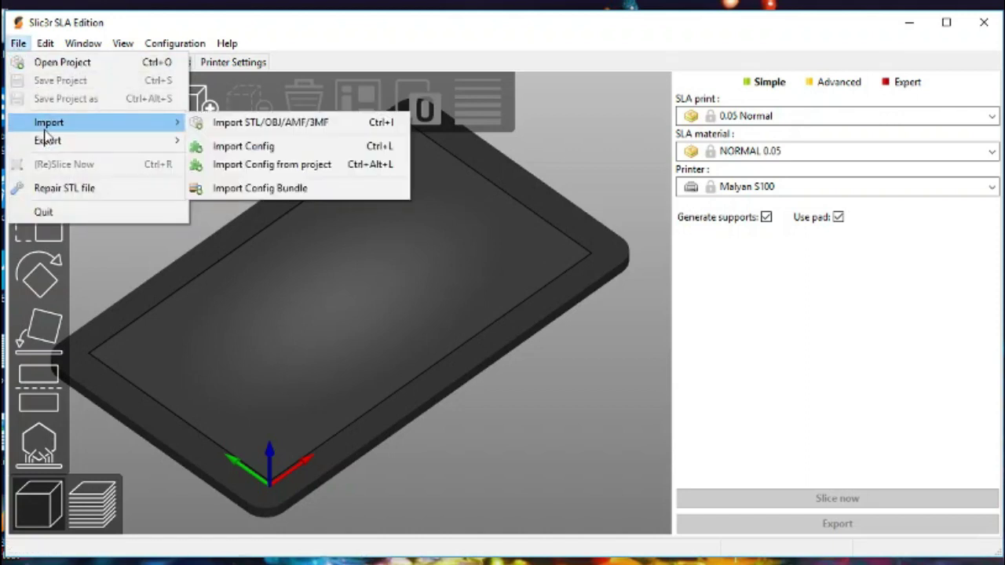
{"action": "left_click", "coordinate": [260, 128]}
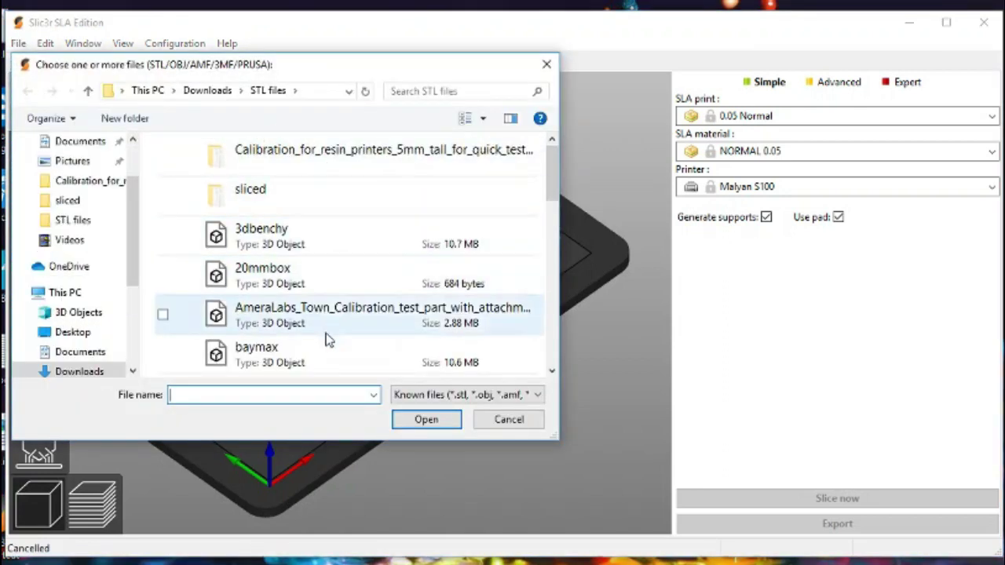
{"action": "scroll", "coordinate": [322, 338], "scroll_direction": "down", "scroll_amount": 3}
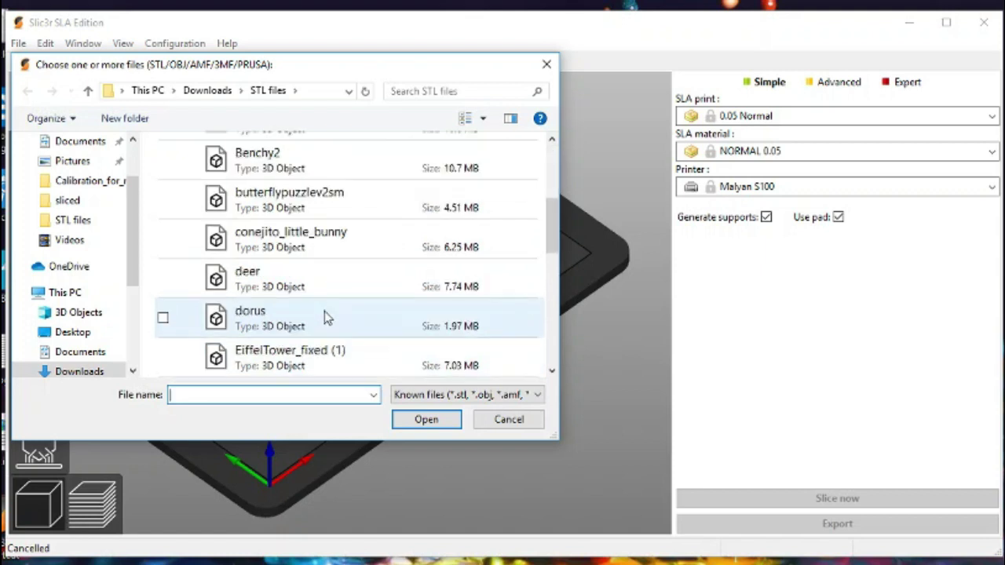
{"action": "scroll", "coordinate": [325, 311], "scroll_direction": "down", "scroll_amount": 4}
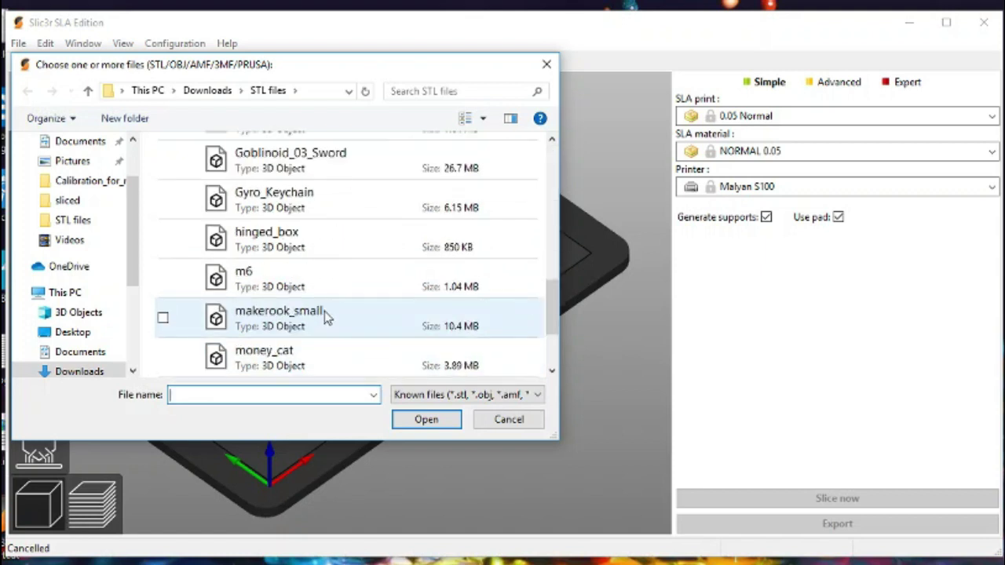
{"action": "scroll", "coordinate": [324, 310], "scroll_direction": "down", "scroll_amount": 1}
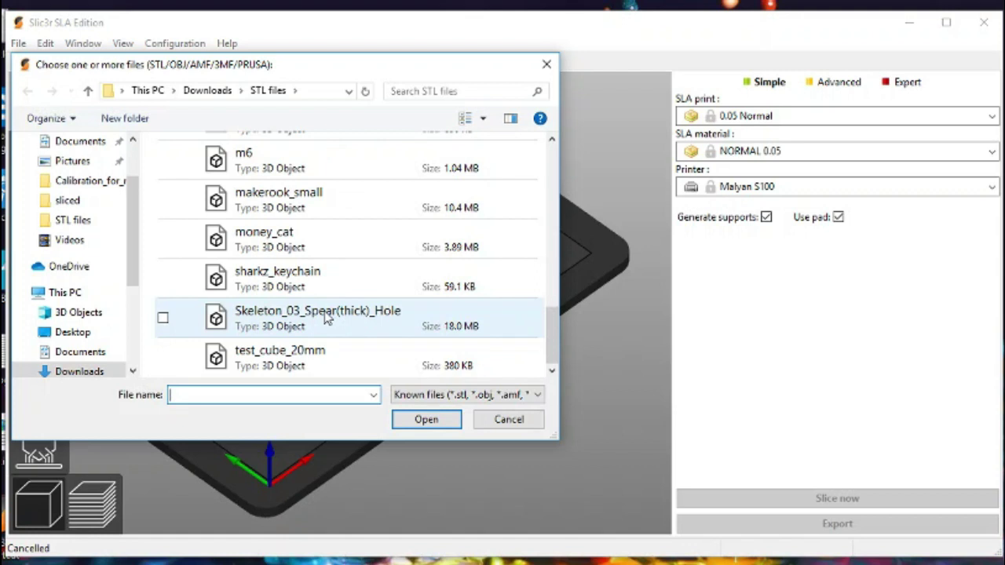
{"action": "left_click", "coordinate": [327, 316]}
{"action": "left_click", "coordinate": [439, 421]}
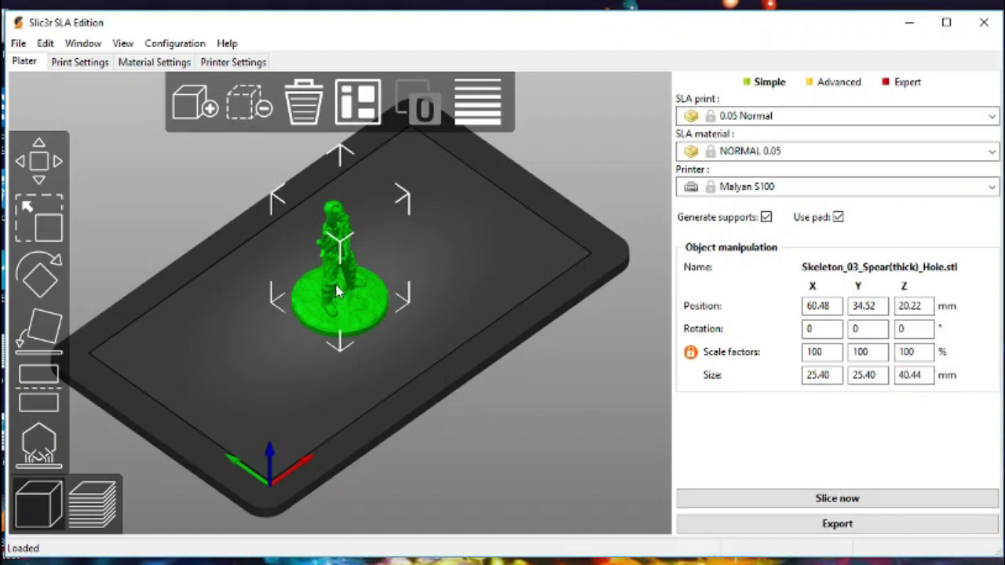
Step: Drag the skeleton toward the plate's left side and deselect it
{"action": "left_click_drag", "start_coordinate": [330, 284], "coordinate": [279, 329]}
{"action": "left_click", "coordinate": [160, 108]}
{"action": "scroll", "coordinate": [161, 107], "scroll_direction": "up", "scroll_amount": 2}
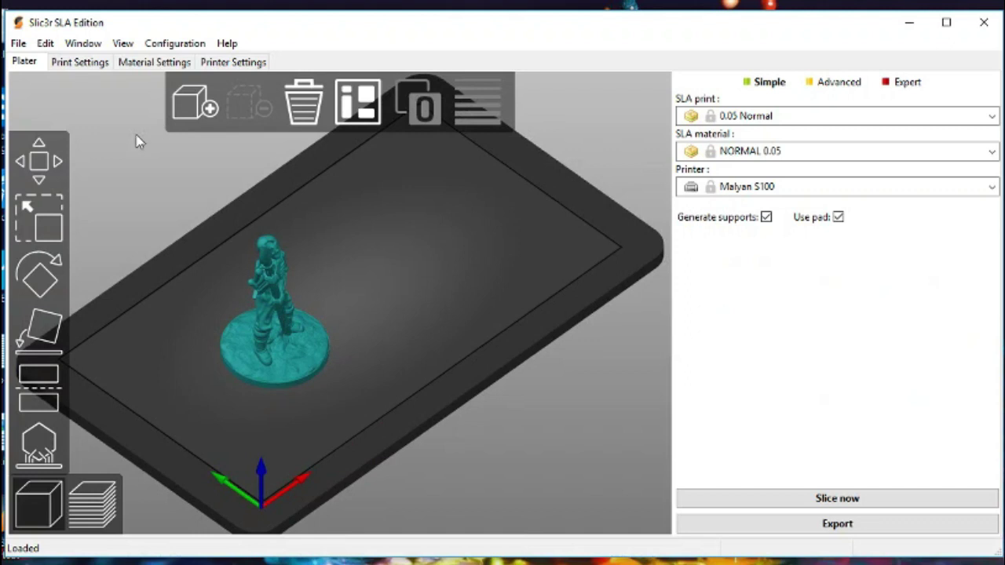
Step: Import Goblinoid_03_Sword and place it right of the skeleton at about X 71.26, Y 33.68
{"action": "left_click", "coordinate": [23, 46]}
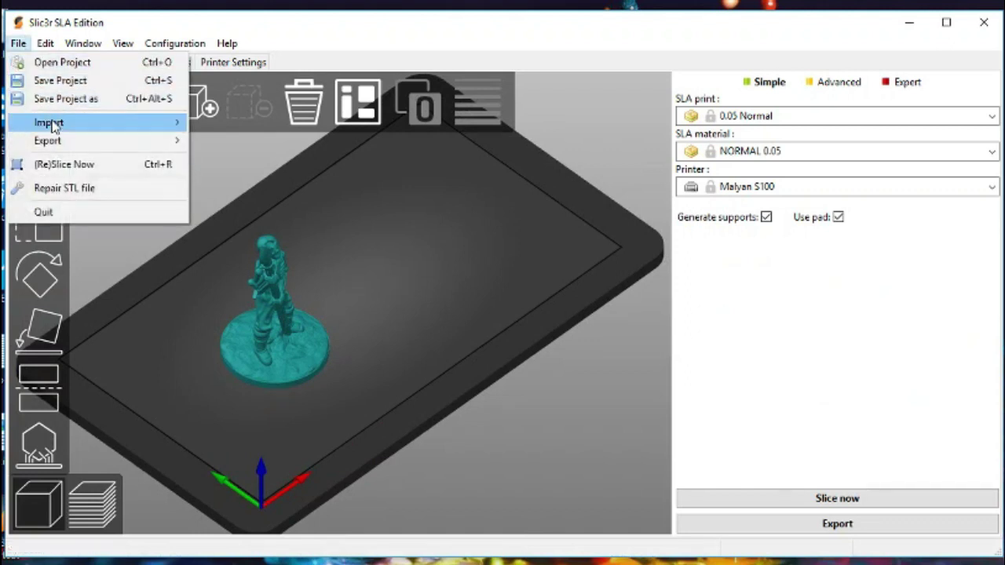
{"action": "mouse_move", "coordinate": [52, 126]}
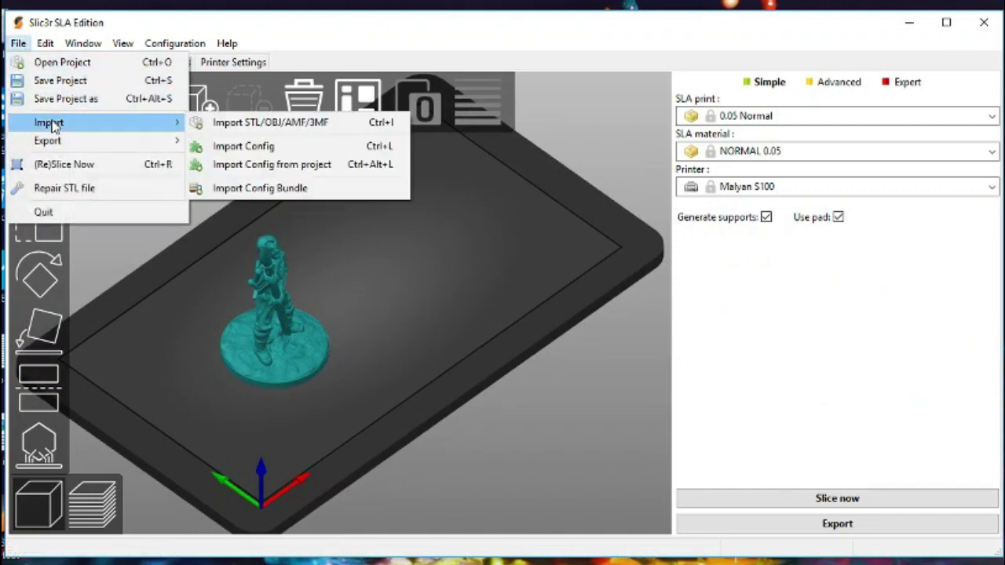
{"action": "left_click", "coordinate": [238, 127]}
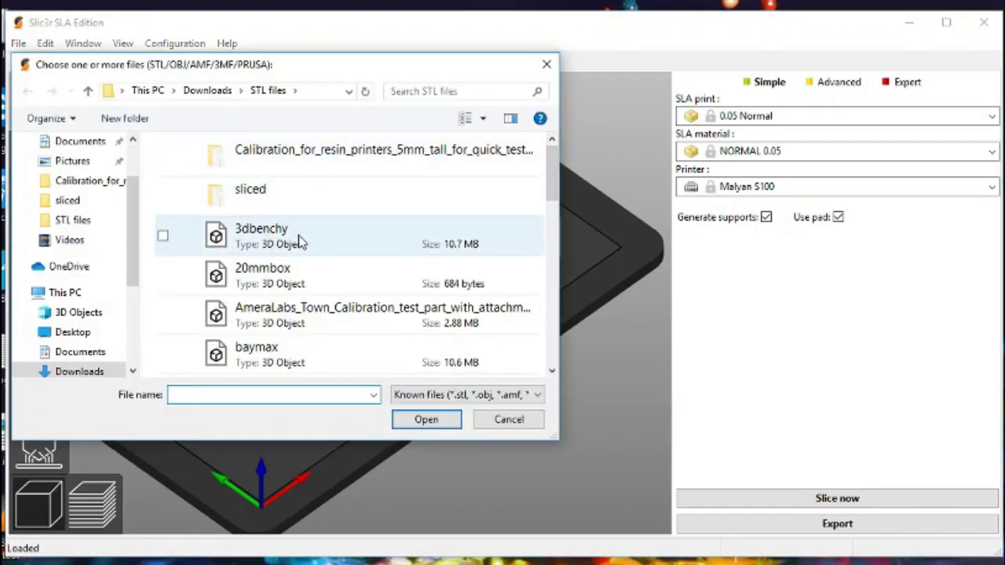
{"action": "scroll", "coordinate": [300, 237], "scroll_direction": "down", "scroll_amount": 1}
{"action": "scroll", "coordinate": [300, 240], "scroll_direction": "down", "scroll_amount": 3}
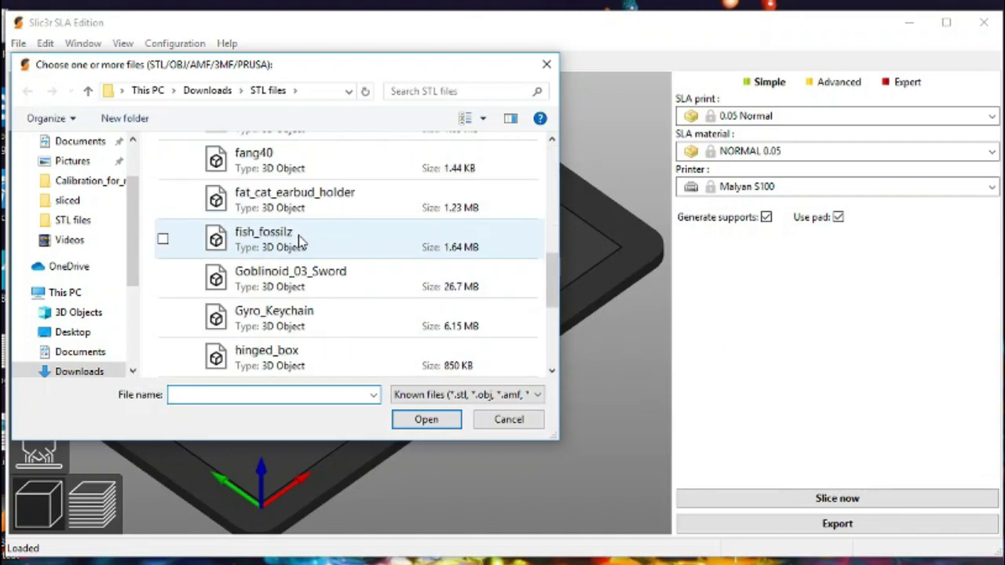
{"action": "scroll", "coordinate": [300, 241], "scroll_direction": "down", "scroll_amount": 1}
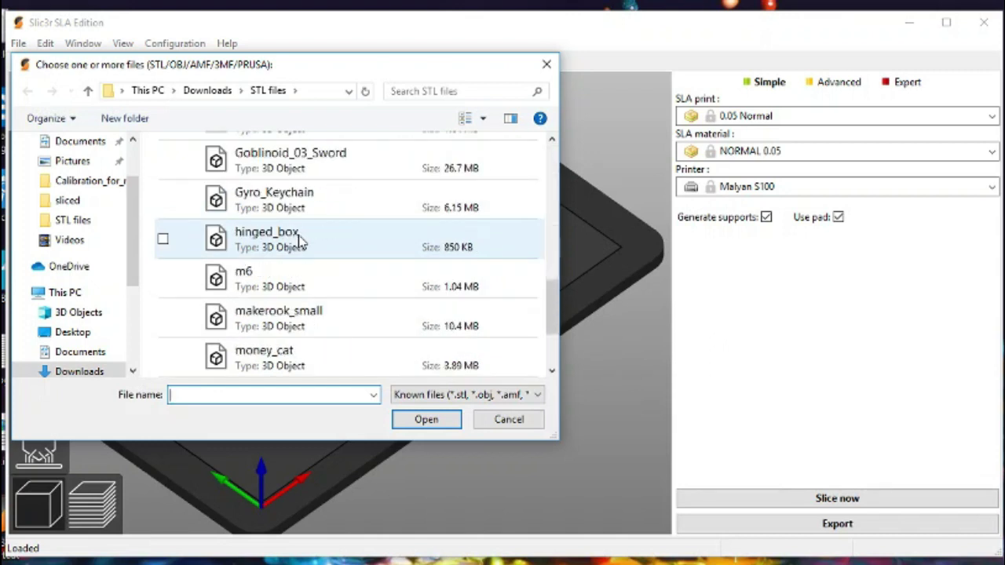
{"action": "double_click", "coordinate": [294, 157]}
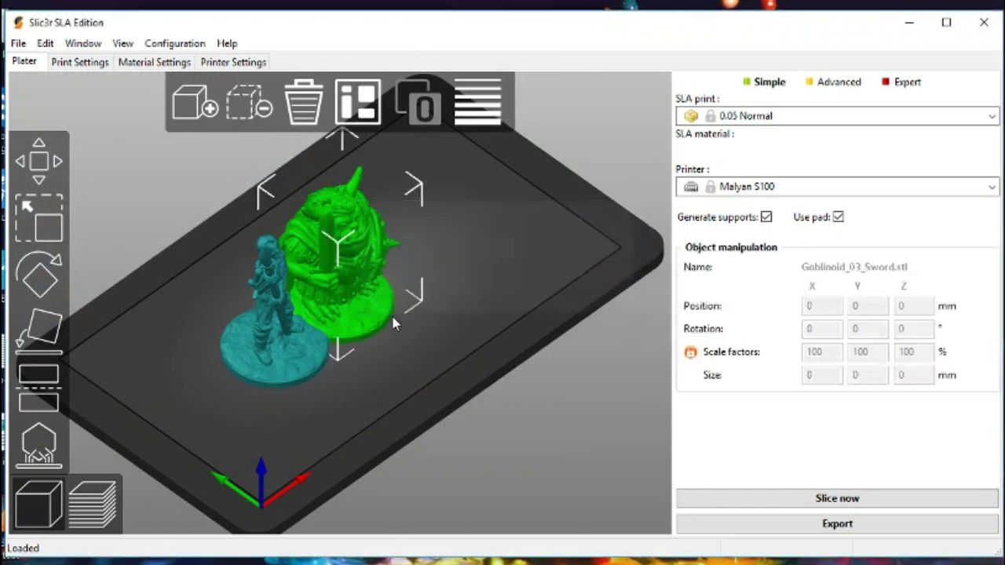
{"action": "left_click_drag", "start_coordinate": [351, 294], "coordinate": [383, 272]}
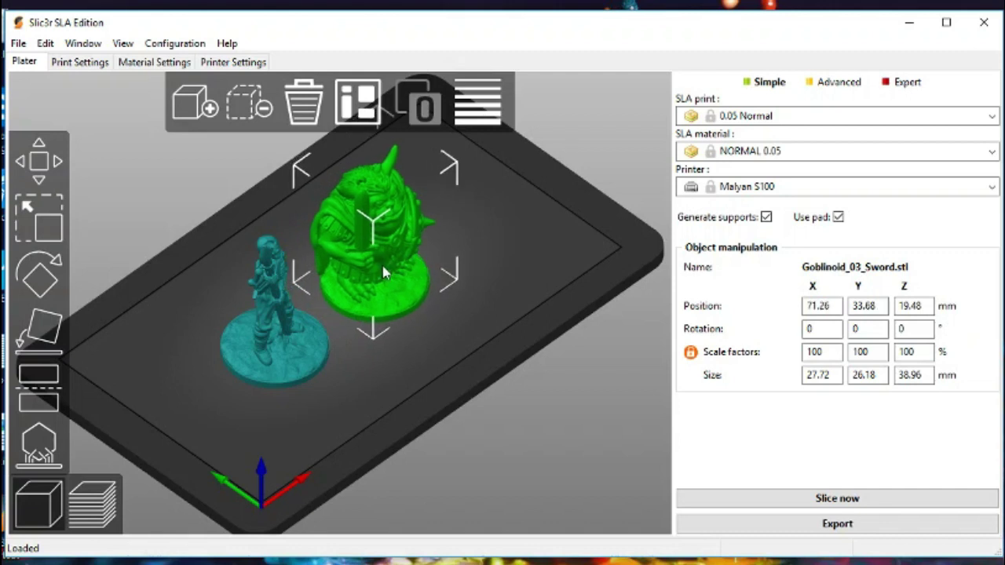
Step: Keep the 0.05 Normal print preset and NORMAL 0.05 resin, and disable Generate supports
{"action": "left_click", "coordinate": [799, 116]}
{"action": "left_click", "coordinate": [799, 115]}
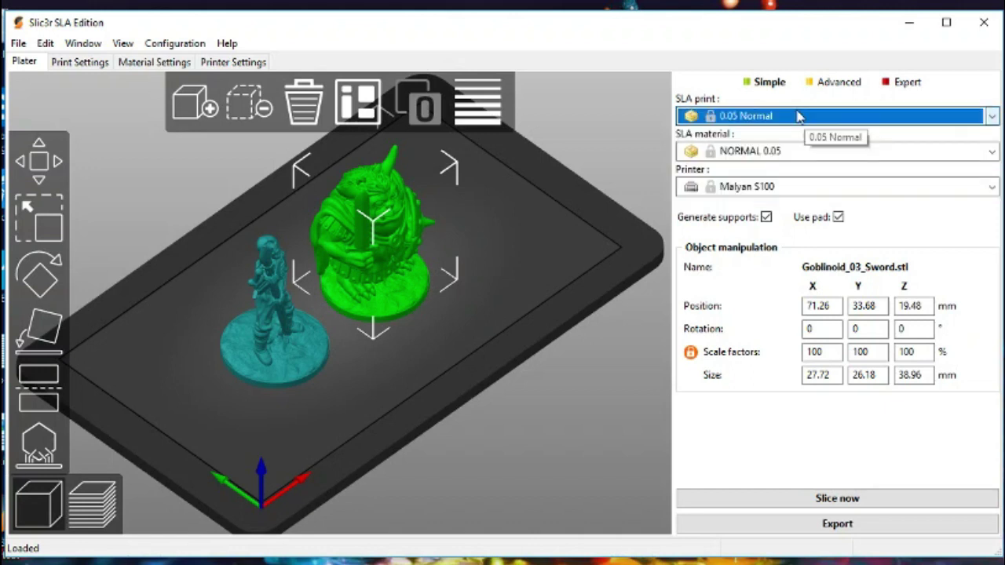
{"action": "left_click", "coordinate": [793, 150]}
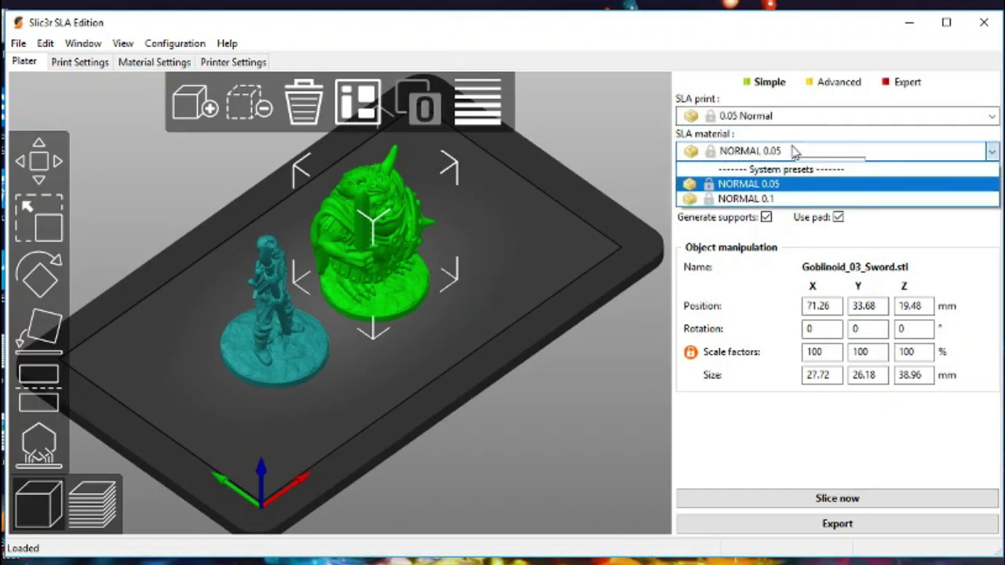
{"action": "left_click", "coordinate": [784, 187]}
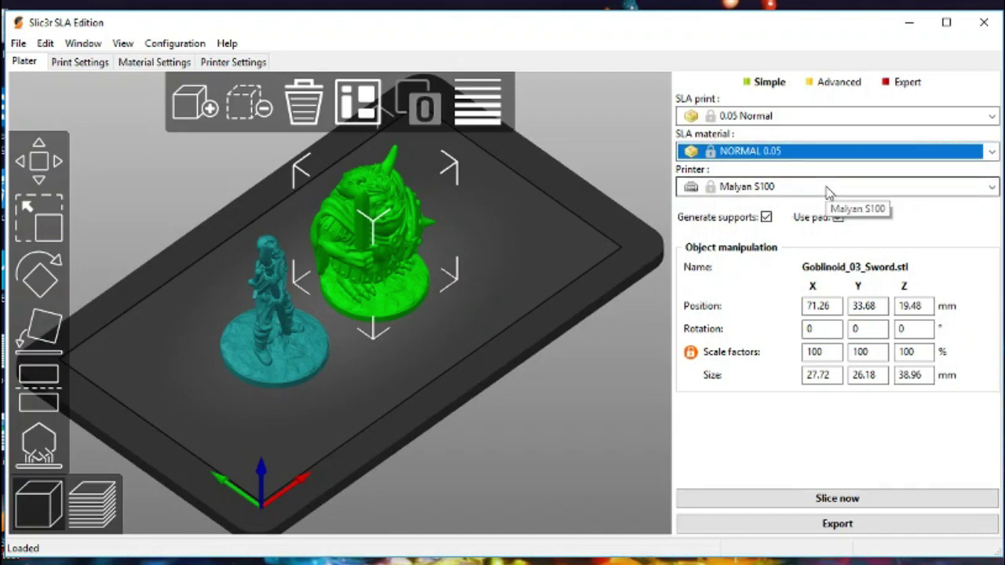
{"action": "left_click", "coordinate": [766, 218]}
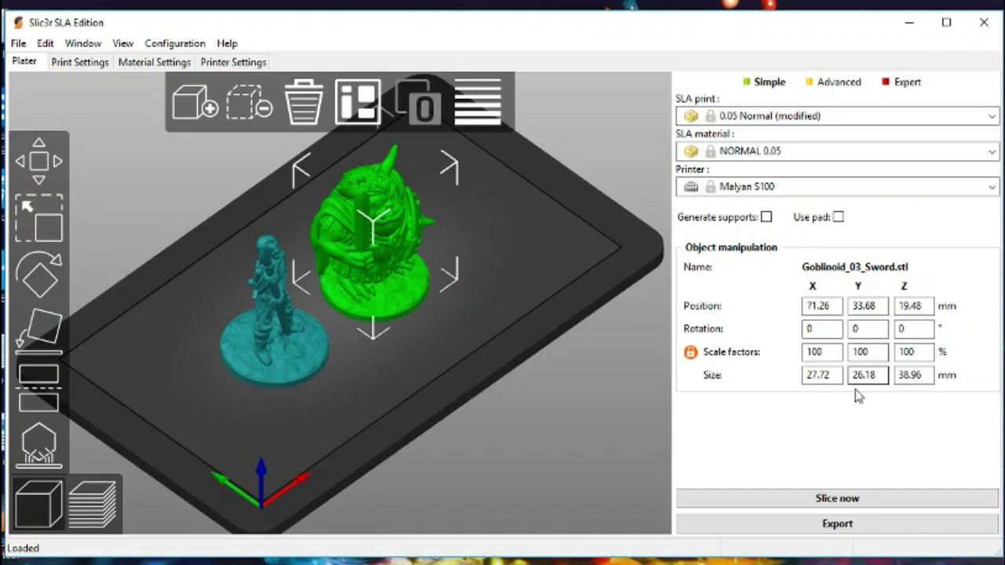
Step: Slice the plate, yielding 11.98 ml resin and a 2h 58m 15s estimate
{"action": "left_click", "coordinate": [857, 505]}
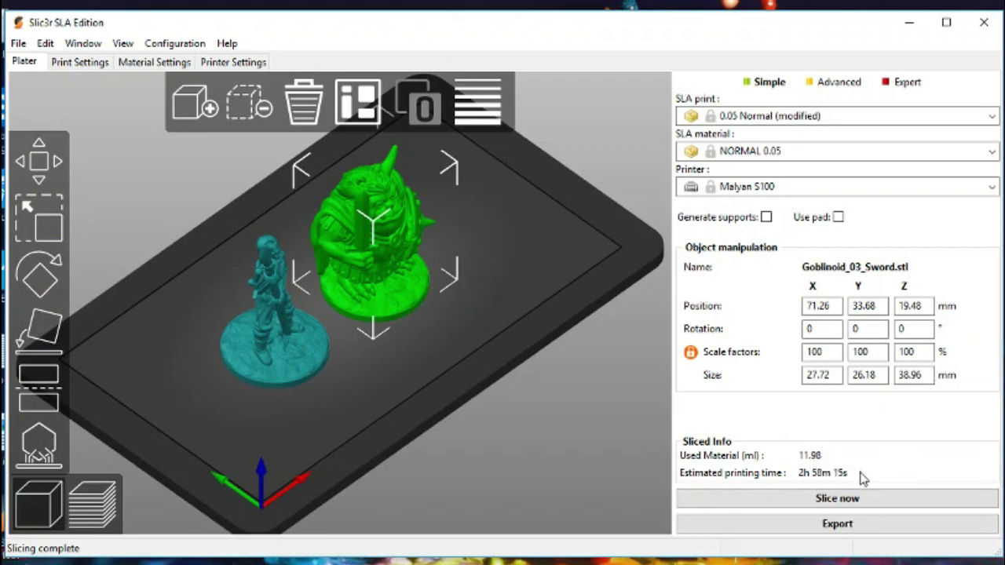
Step: Export the sliced plate to KINGSTON (D:) as Miniatures.cws
{"action": "left_click", "coordinate": [850, 527]}
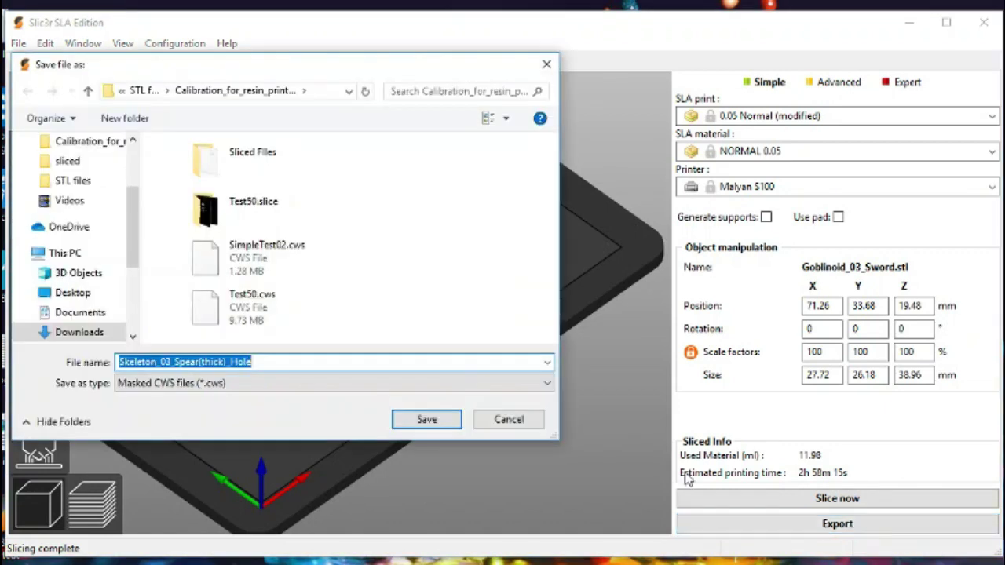
{"action": "left_click", "coordinate": [135, 325]}
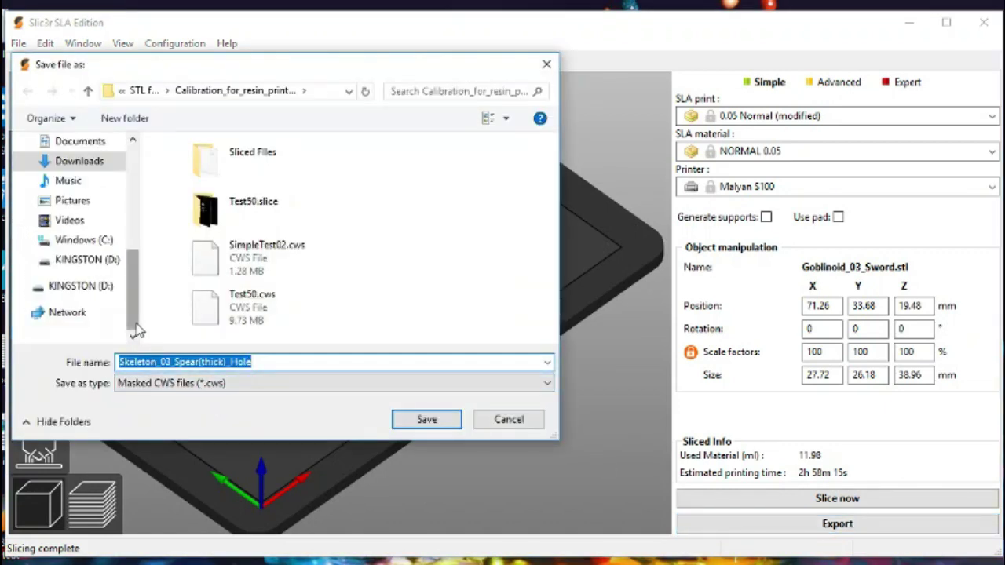
{"action": "left_click", "coordinate": [94, 263]}
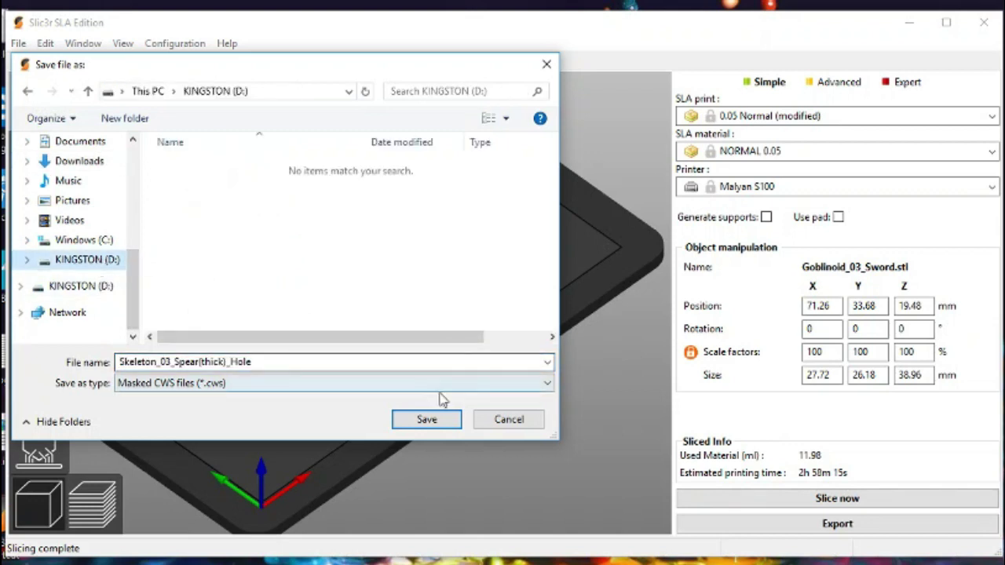
{"action": "left_click", "coordinate": [320, 362]}
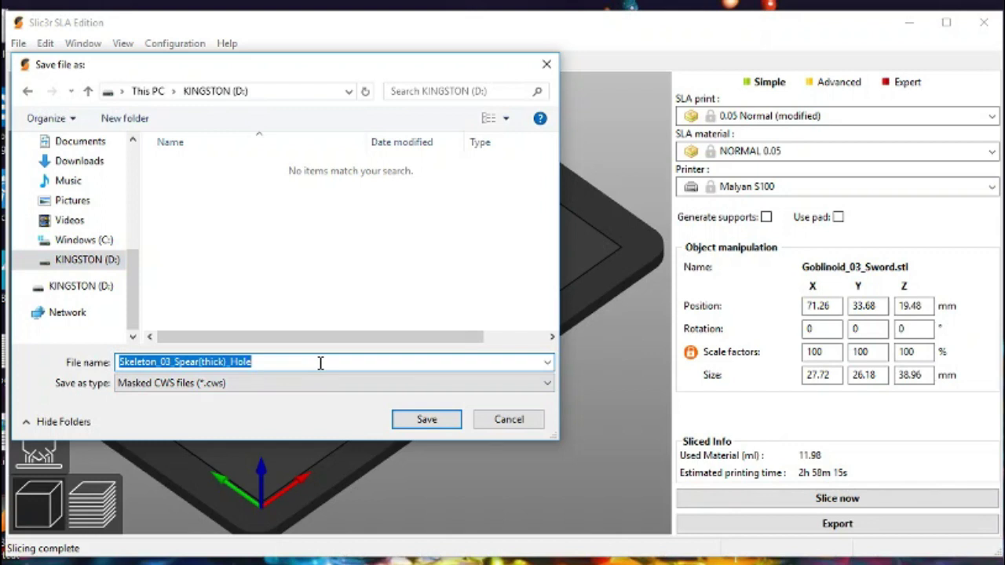
{"action": "type", "text": "Mnia"}
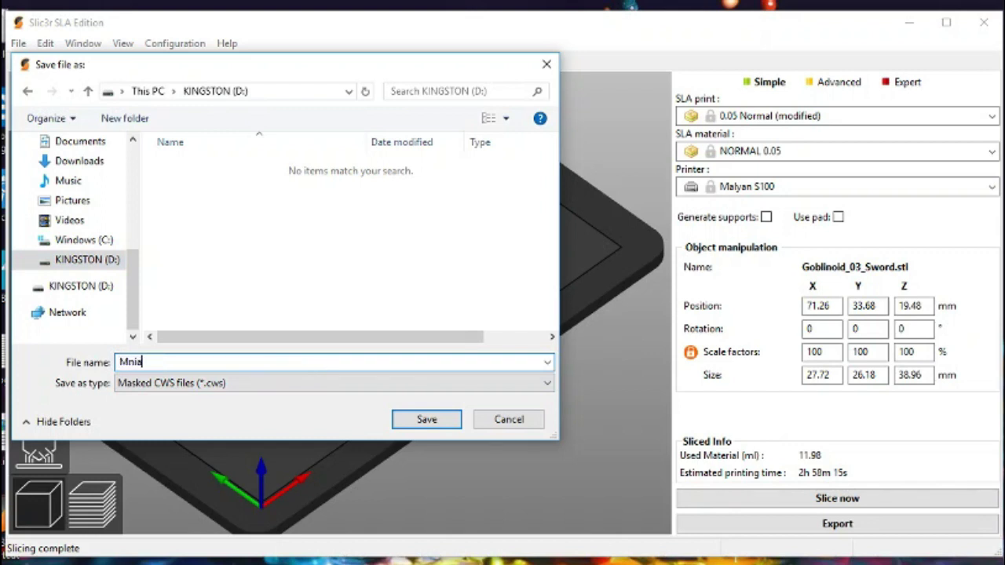
{"action": "key", "text": "BackSpace"}
{"action": "key", "text": "BackSpace"}
{"action": "type", "text": "niatures"}
{"action": "left_click", "coordinate": [426, 419]}
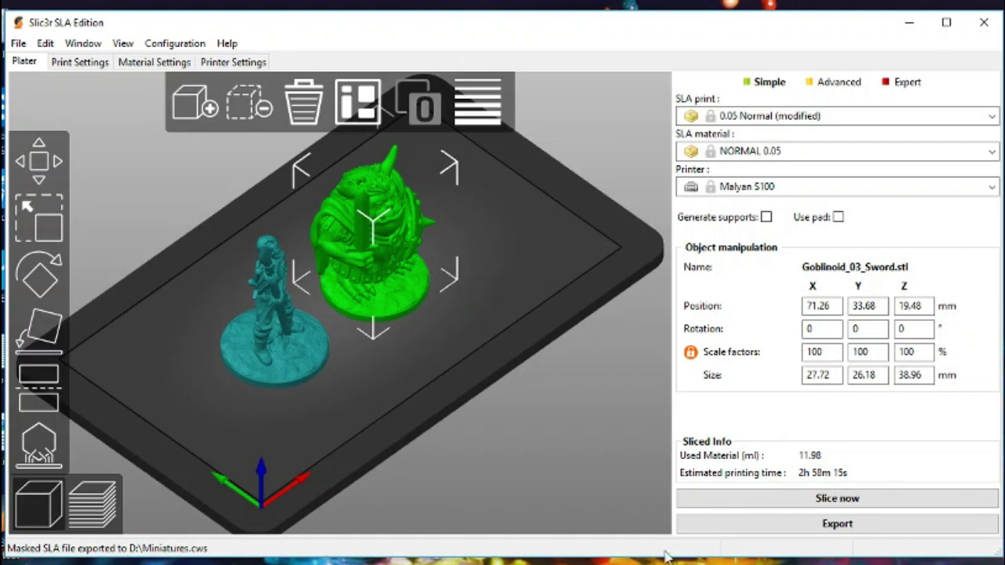
{"action": "mouse_move", "coordinate": [714, 564]}
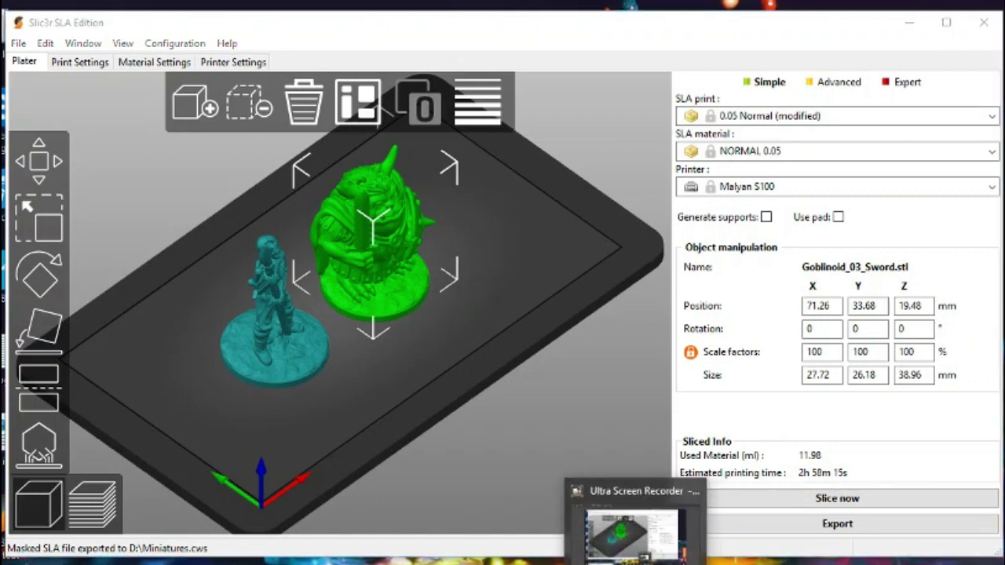